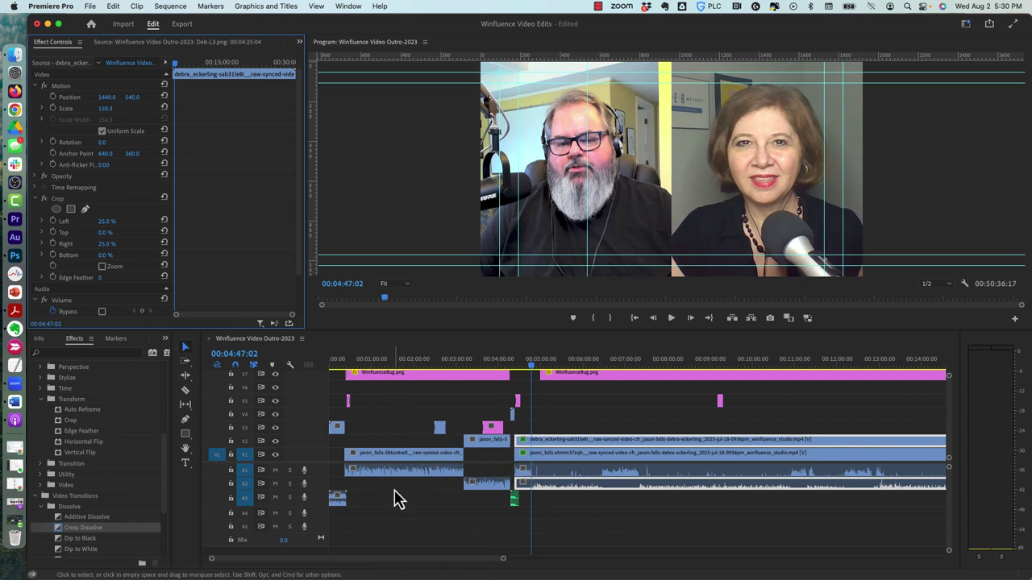
Rewind the playhead to 00:00:00:00 and play the opening moments of the intro
{"action": "left_click", "coordinate": [341, 370]}
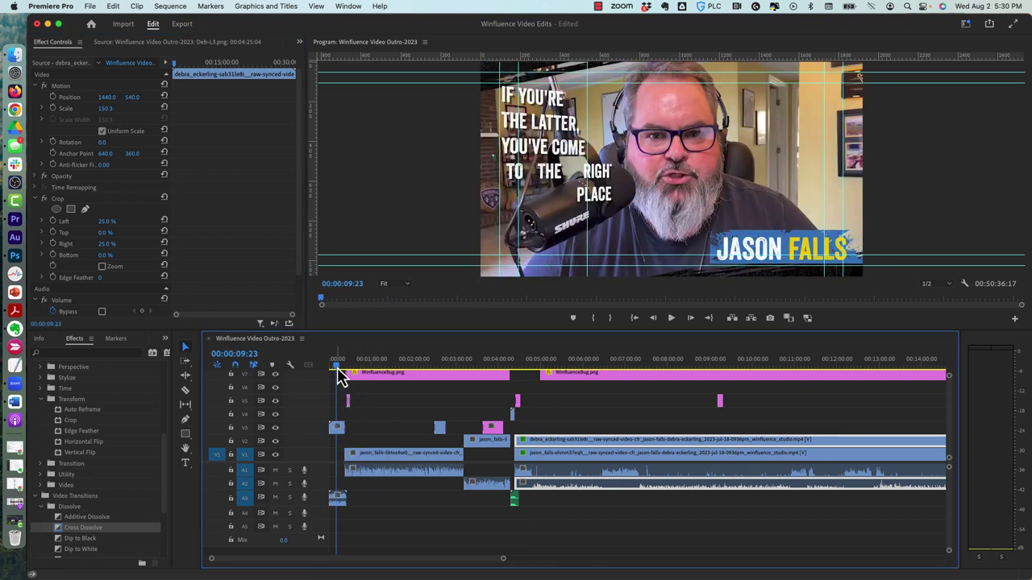
{"action": "left_click_drag", "start_coordinate": [337, 366], "coordinate": [331, 367]}
{"action": "key", "text": "space"}
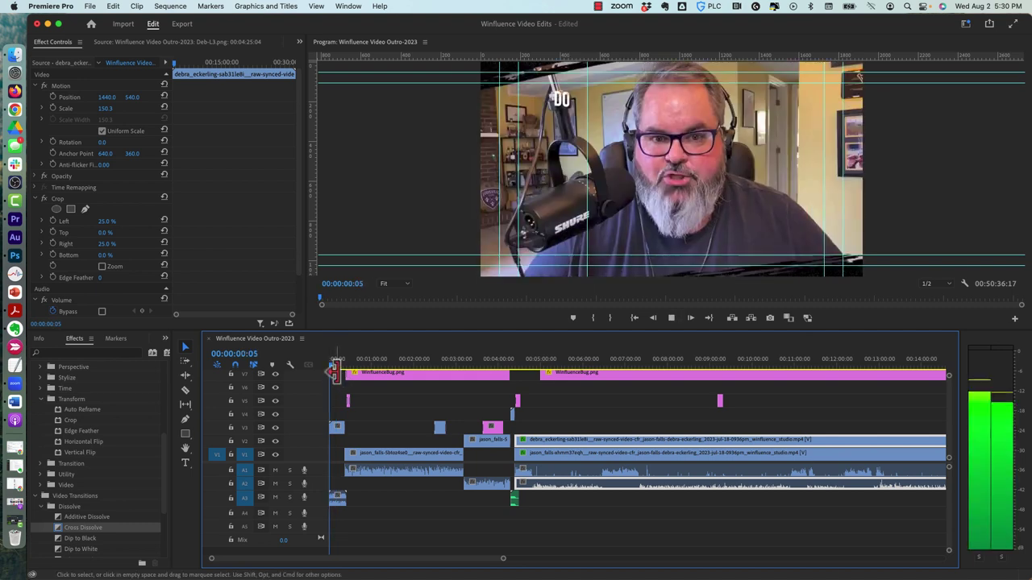
{"action": "key", "text": "space"}
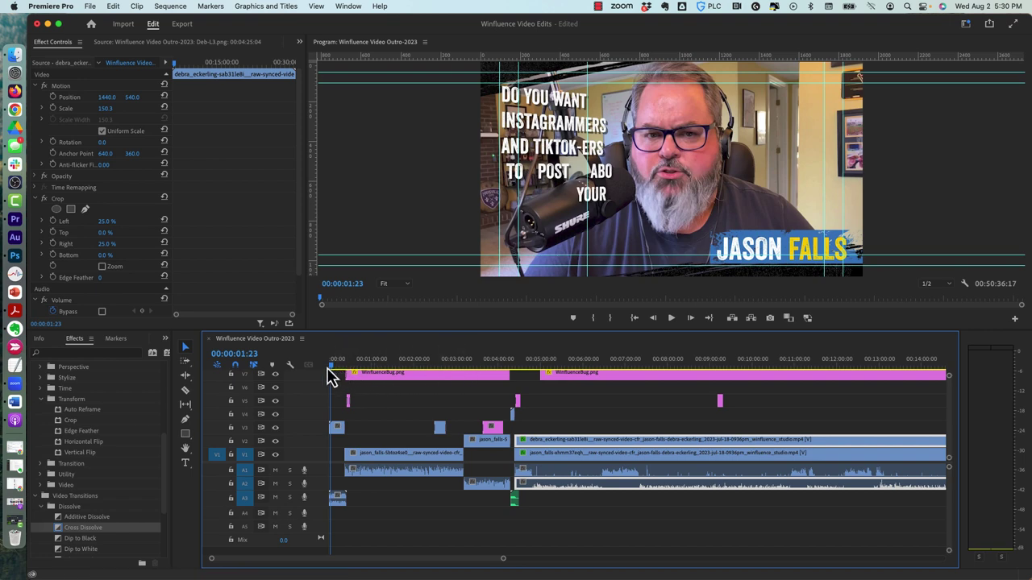
Play on to about nine seconds, then scrub to the Winfluence podcast graphic and play its animation
{"action": "key", "text": "space"}
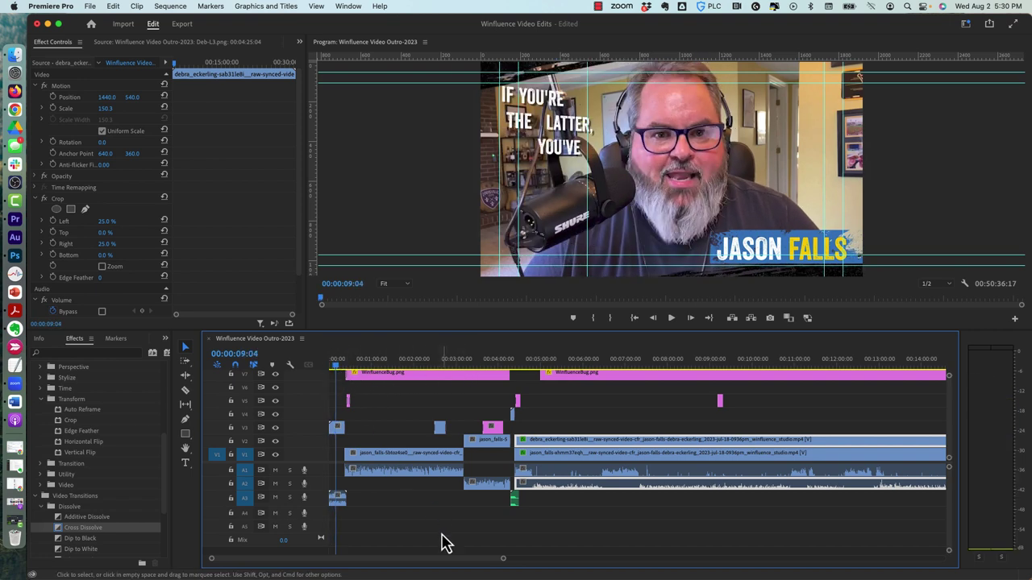
{"action": "key", "text": "space"}
{"action": "mouse_move", "coordinate": [337, 366]}
{"action": "left_mouse_down"}
{"action": "mouse_move", "coordinate": [348, 379]}
{"action": "mouse_move", "coordinate": [337, 372]}
{"action": "left_mouse_up"}
{"action": "key", "text": "space"}
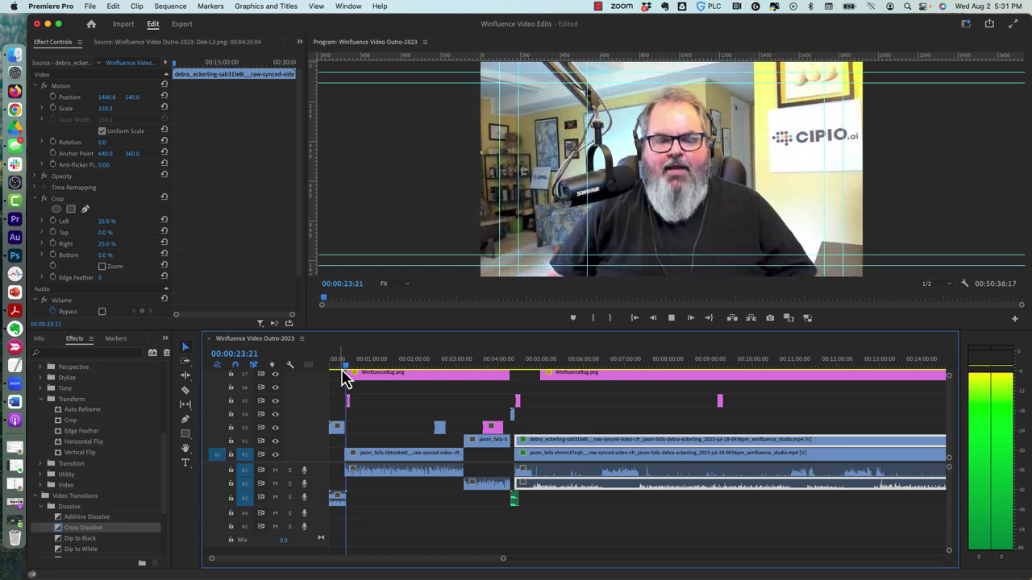
Stop at the interview footage, select WinfluenceBug.png, and toggle track V7 off and on
{"action": "key", "text": "space"}
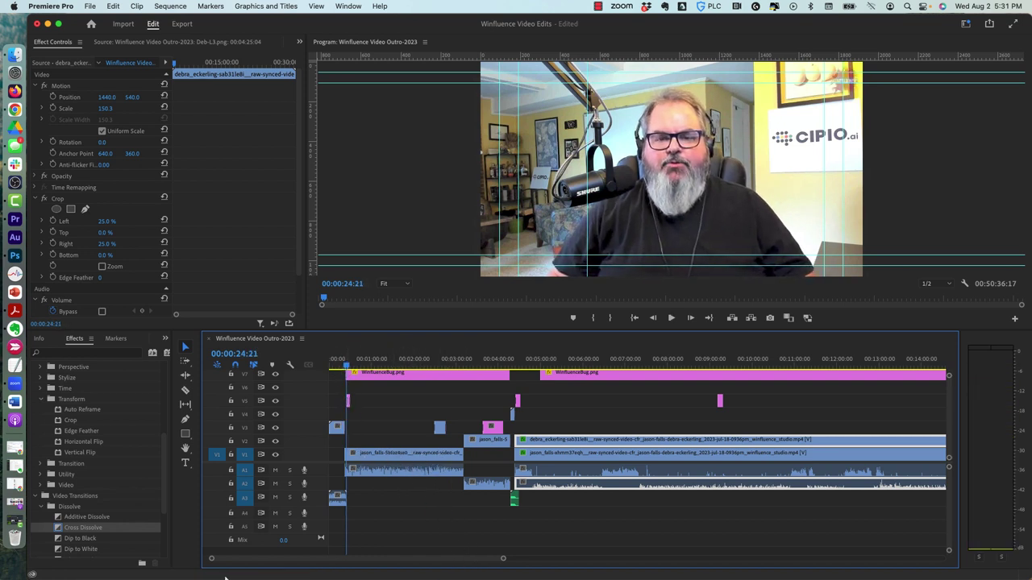
{"action": "scroll", "coordinate": [211, 564], "scroll_direction": "up", "scroll_amount": 8}
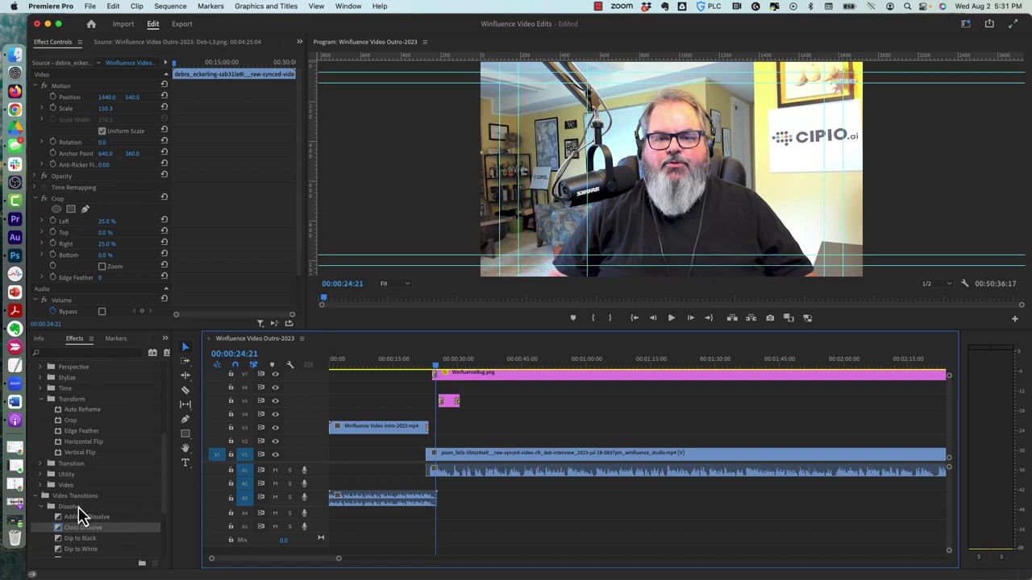
{"action": "scroll", "coordinate": [89, 532], "scroll_direction": "down", "scroll_amount": 4}
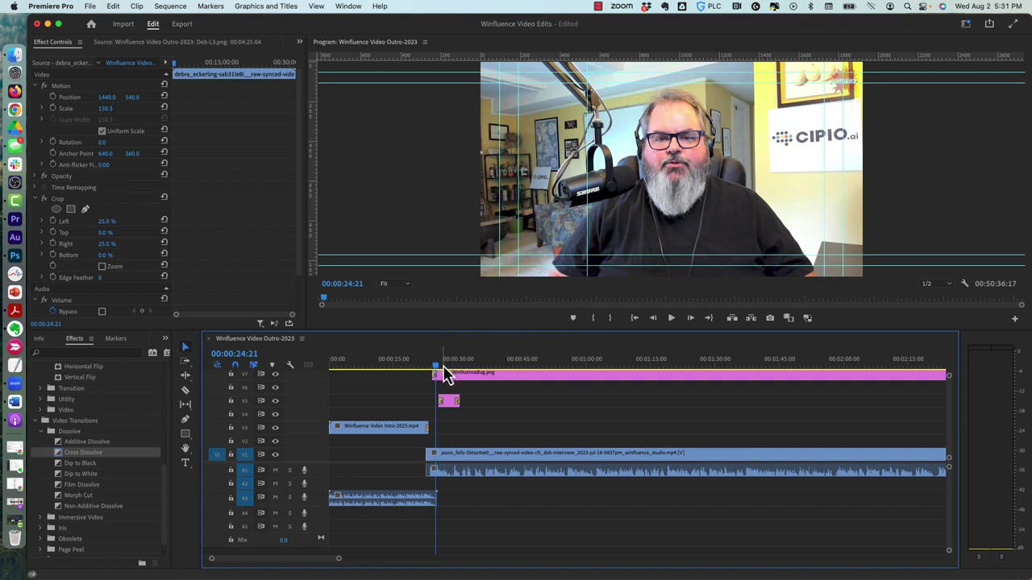
{"action": "left_click_drag", "start_coordinate": [434, 367], "coordinate": [474, 366]}
{"action": "left_click", "coordinate": [514, 375]}
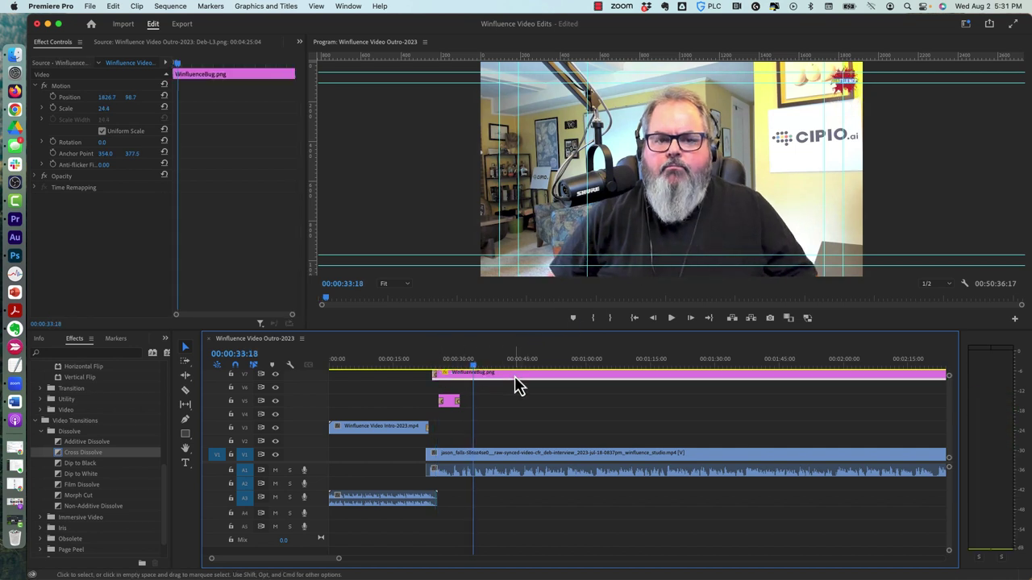
{"action": "left_click", "coordinate": [275, 376]}
{"action": "left_click", "coordinate": [275, 377]}
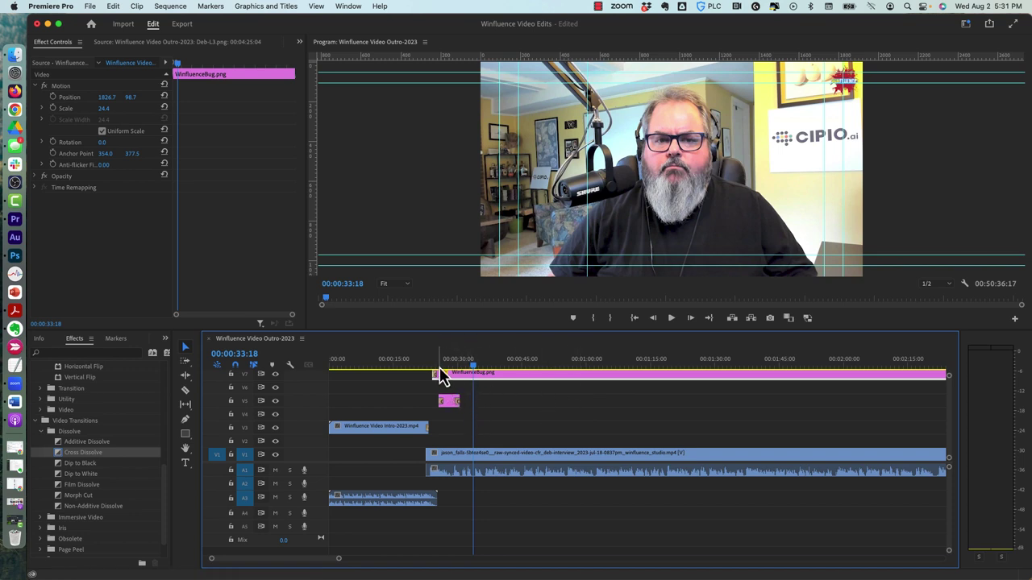
Preview the host's lower-third name graphic animating in from its first frame
{"action": "key", "text": "Up"}
{"action": "key", "text": "space"}
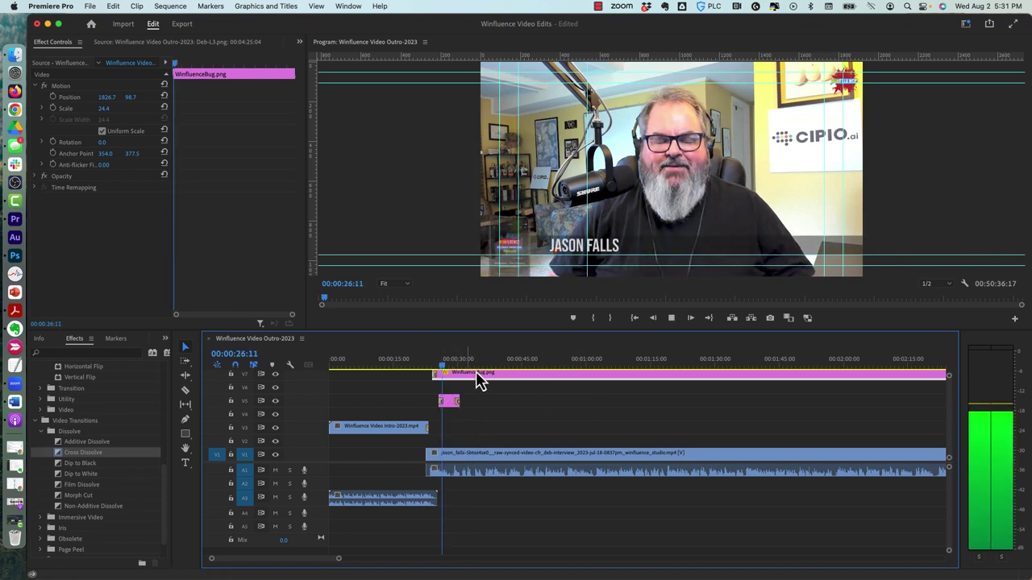
{"action": "key", "text": "space"}
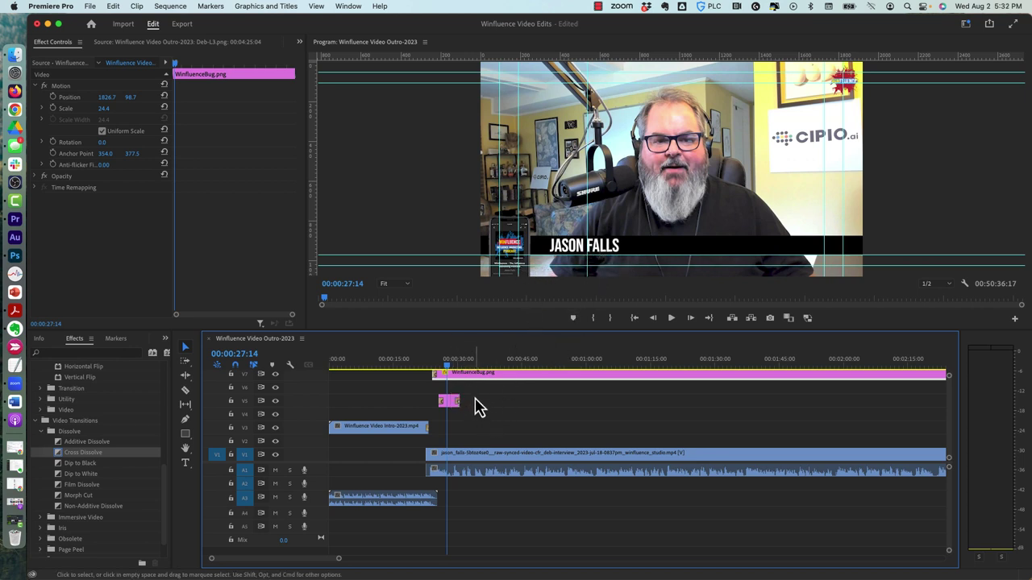
Place Deb-L3.png from the Project panel onto track V4 and preview it
{"action": "left_click", "coordinate": [161, 43]}
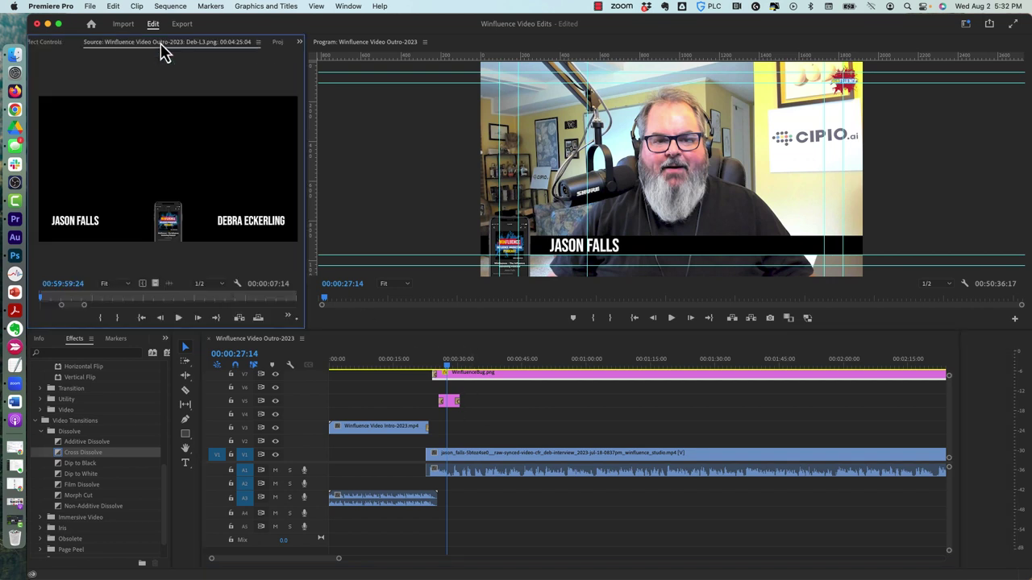
{"action": "left_click", "coordinate": [278, 41]}
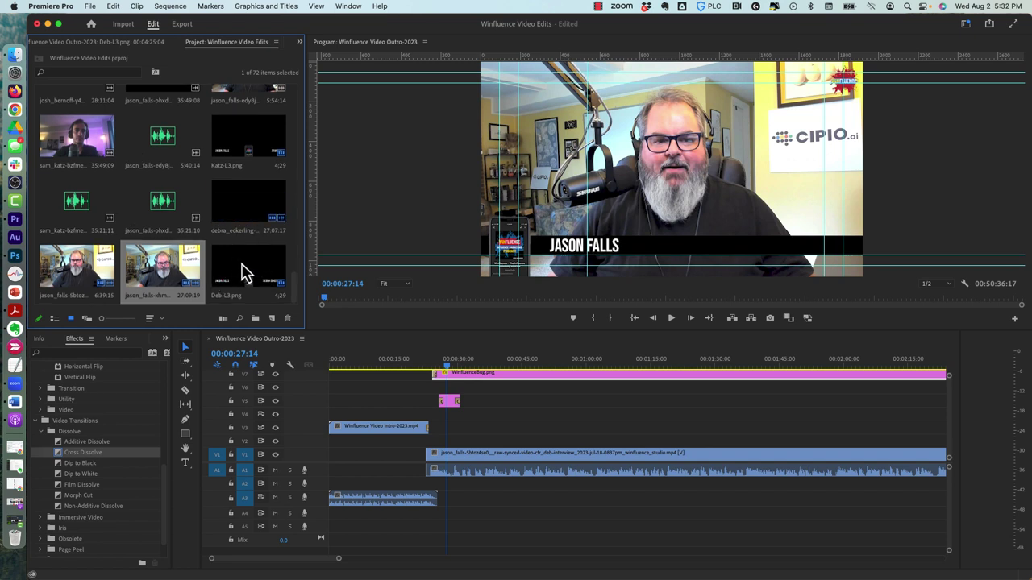
{"action": "left_click_drag", "start_coordinate": [245, 272], "coordinate": [574, 426]}
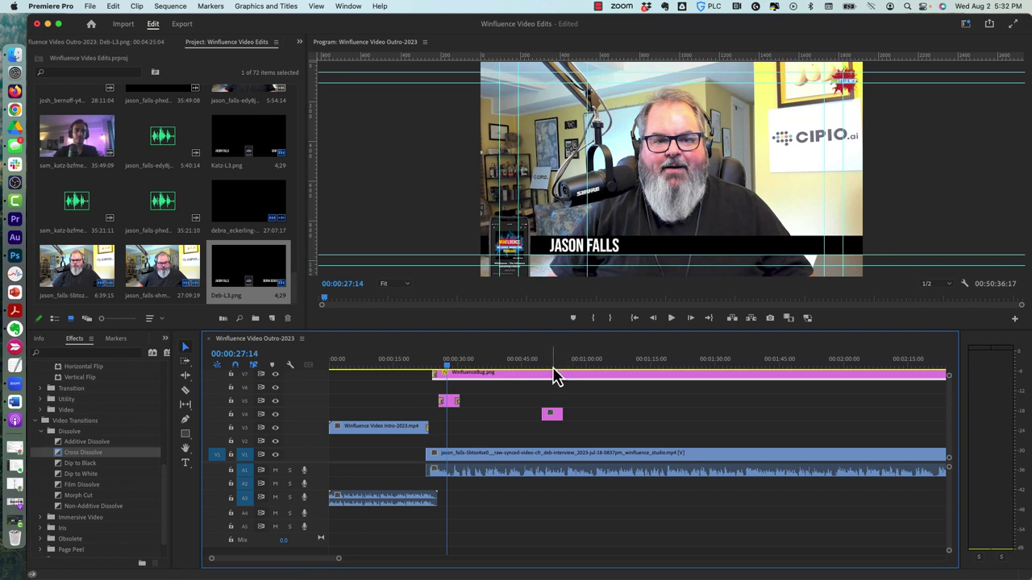
{"action": "left_click", "coordinate": [551, 368]}
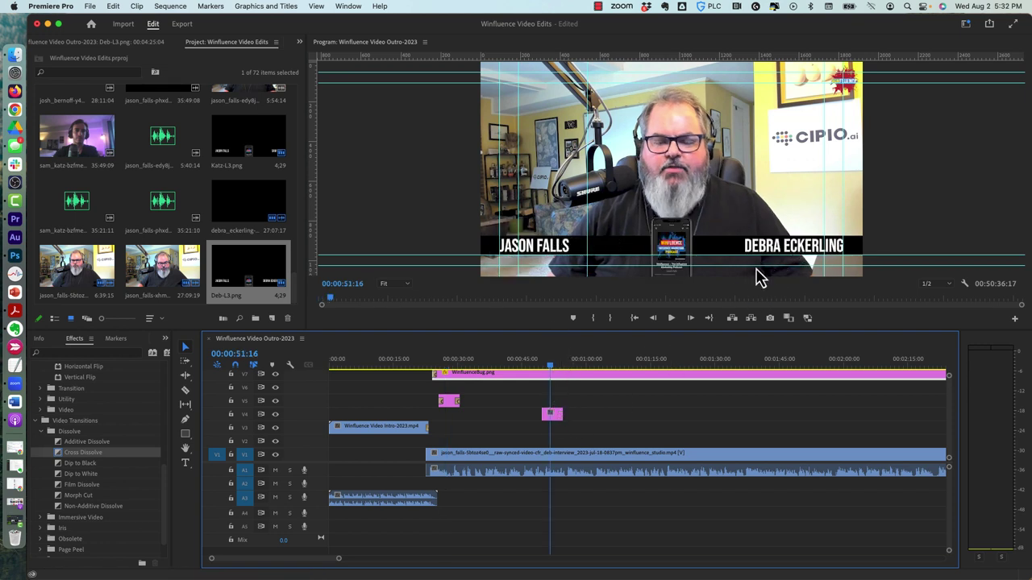
Delete the Deb-L3 clip from V4
{"action": "left_click", "coordinate": [592, 421]}
{"action": "left_click", "coordinate": [554, 416]}
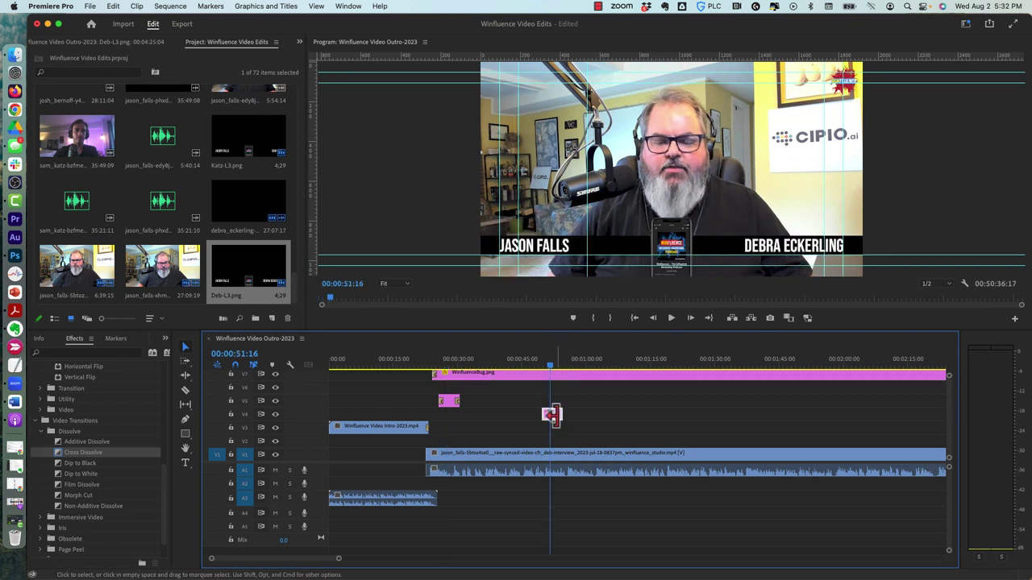
{"action": "left_click", "coordinate": [554, 416]}
{"action": "key", "text": "Delete"}
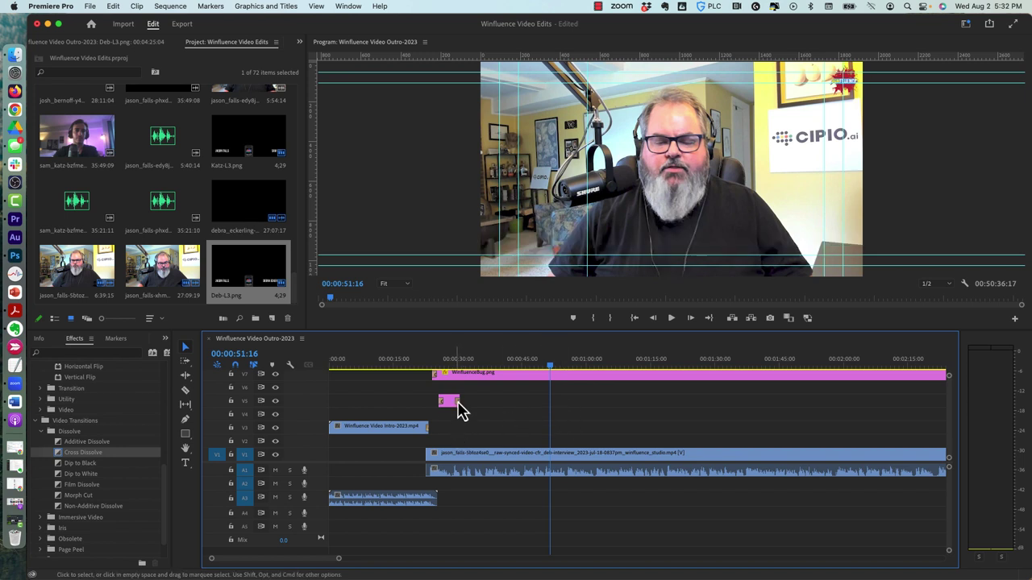
Move through the episode to the host's on-camera shot near 3:09 and play briefly
{"action": "left_click_drag", "start_coordinate": [339, 564], "coordinate": [450, 559]}
{"action": "left_click", "coordinate": [492, 363]}
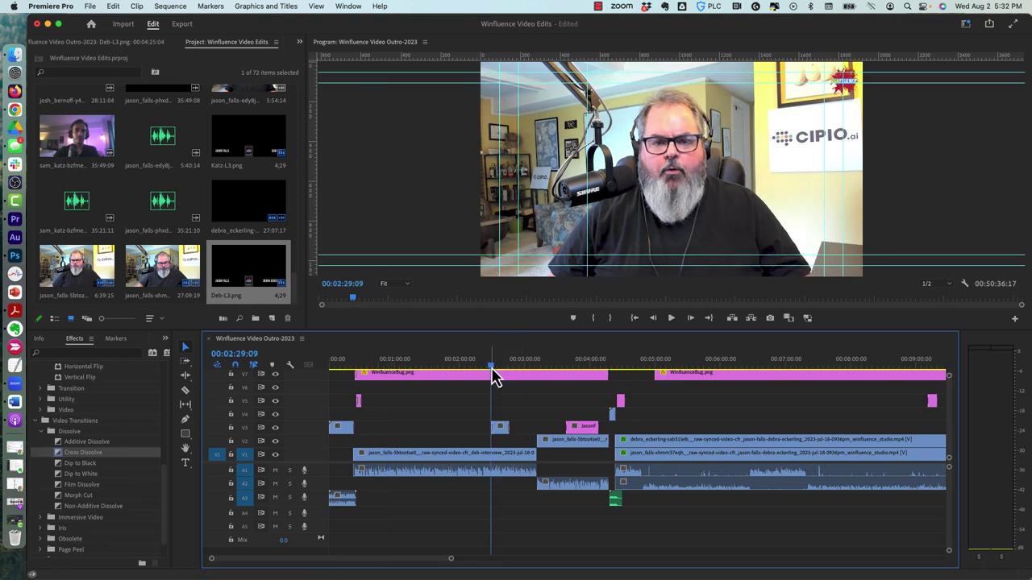
{"action": "left_click_drag", "start_coordinate": [491, 367], "coordinate": [497, 367]}
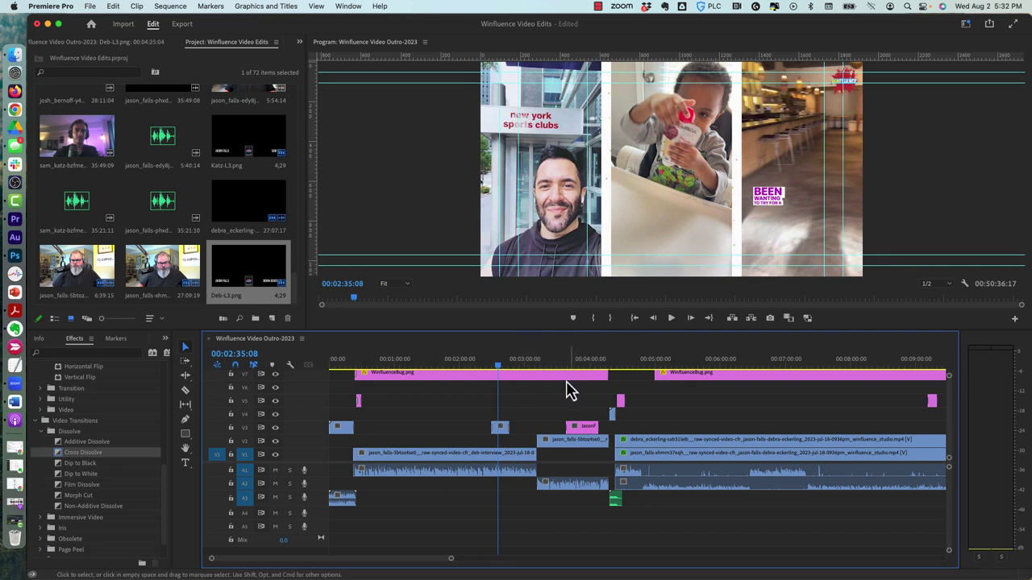
{"action": "left_click", "coordinate": [537, 361]}
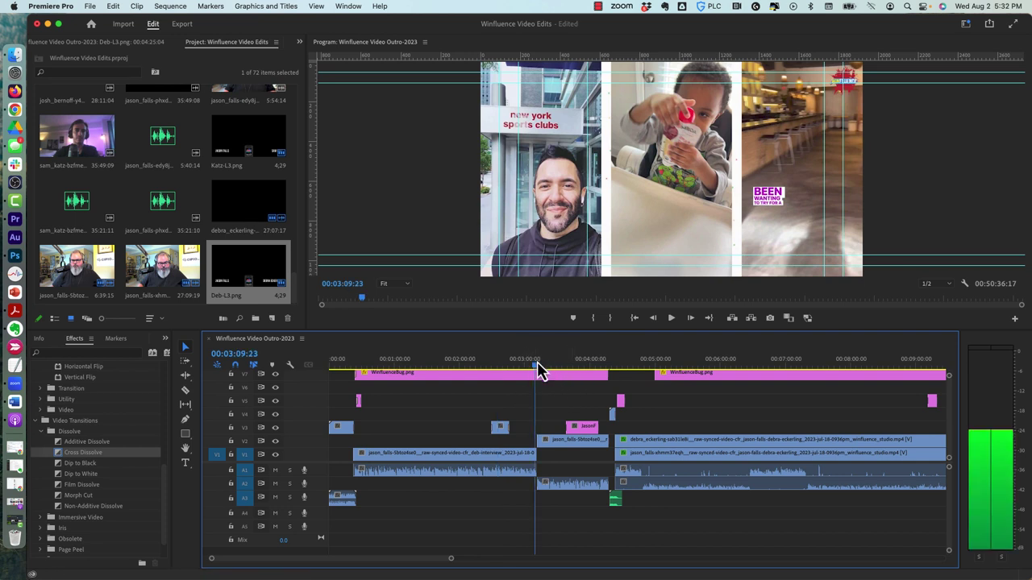
{"action": "left_click", "coordinate": [539, 364]}
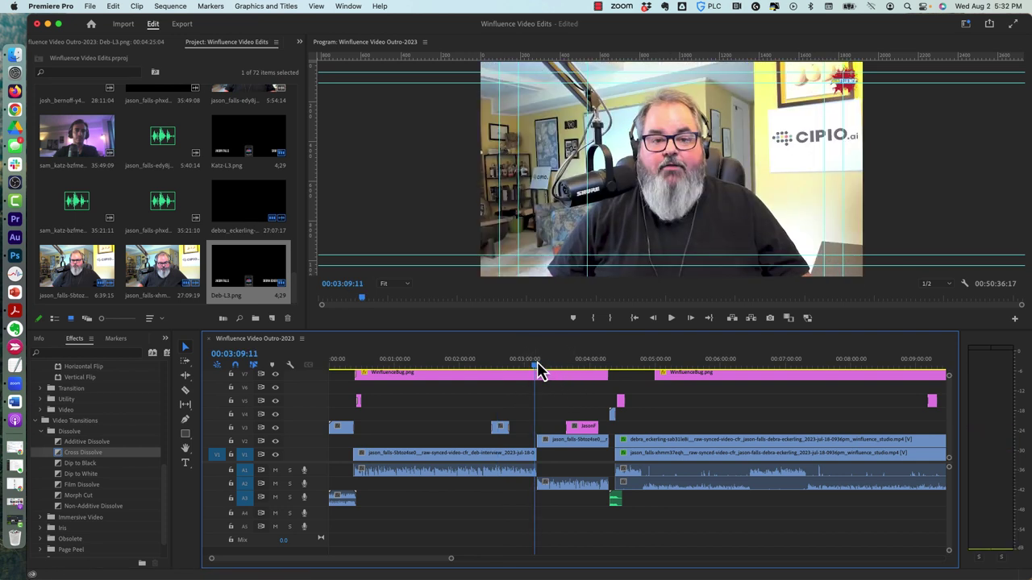
{"action": "key", "text": "space"}
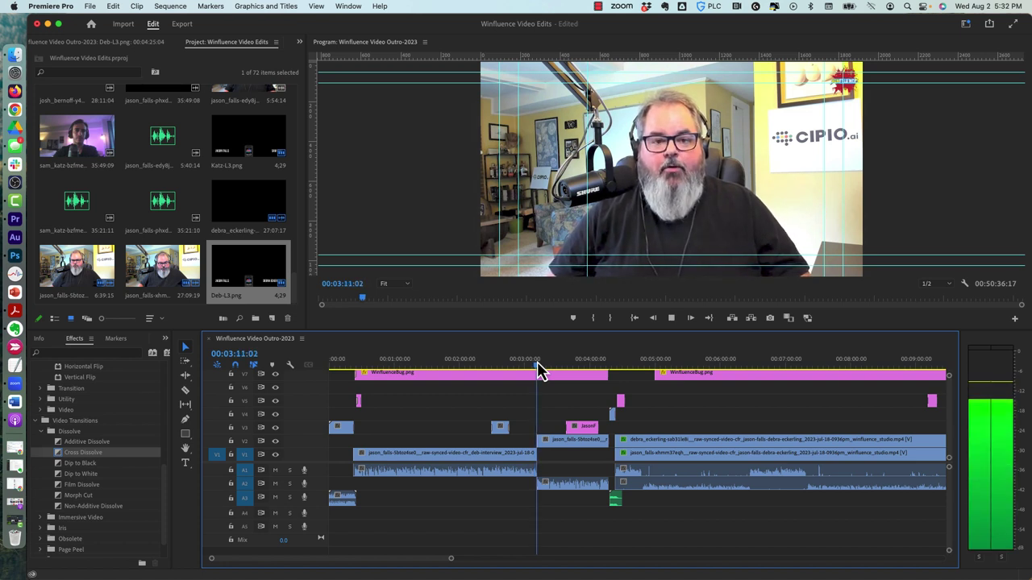
{"action": "key", "text": "space"}
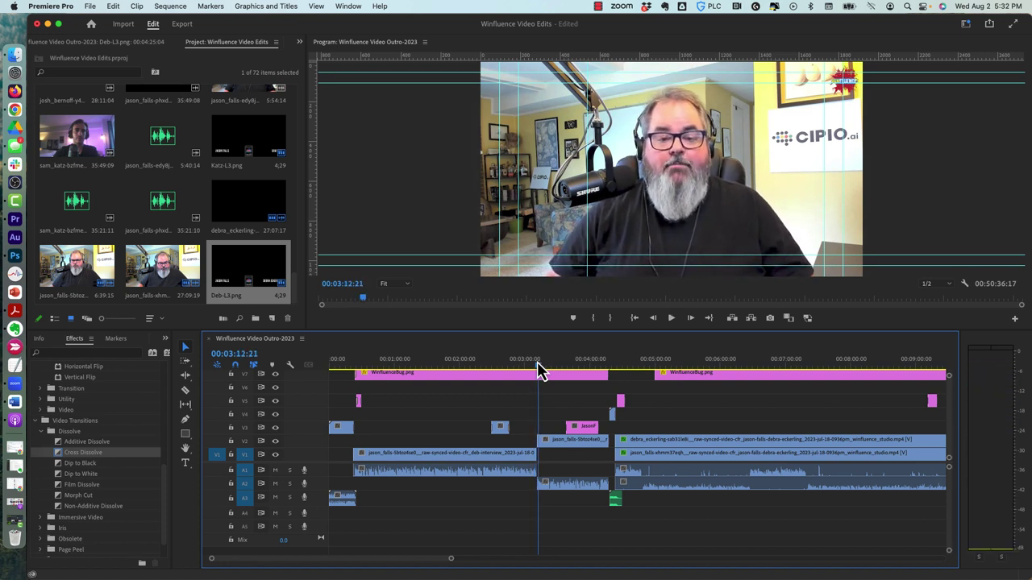
Zoom in on the cut near 00:03:11 and play across it to the V2 jason_falls clip
{"action": "left_click_drag", "start_coordinate": [210, 559], "coordinate": [291, 565]}
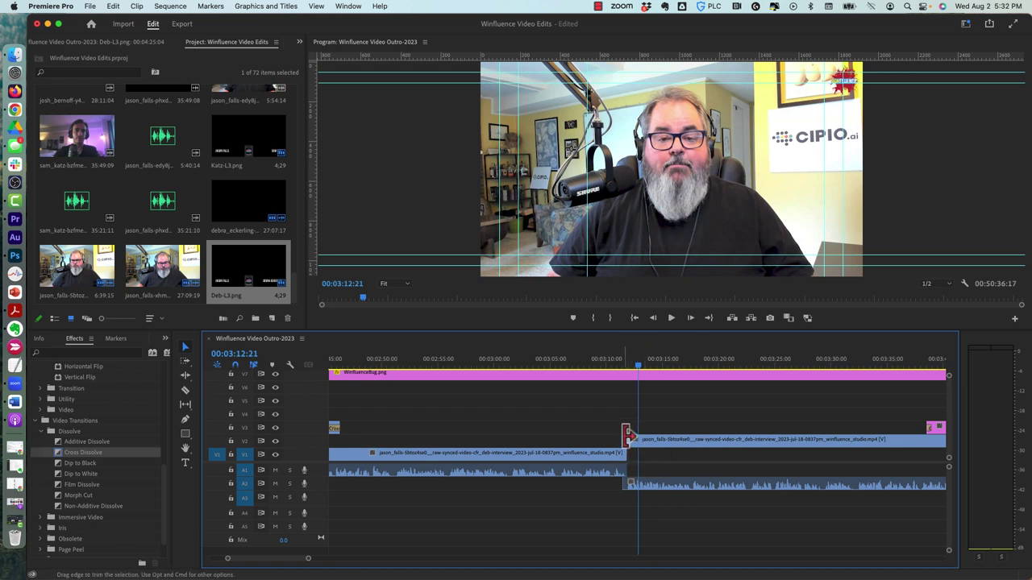
{"action": "left_click", "coordinate": [620, 362]}
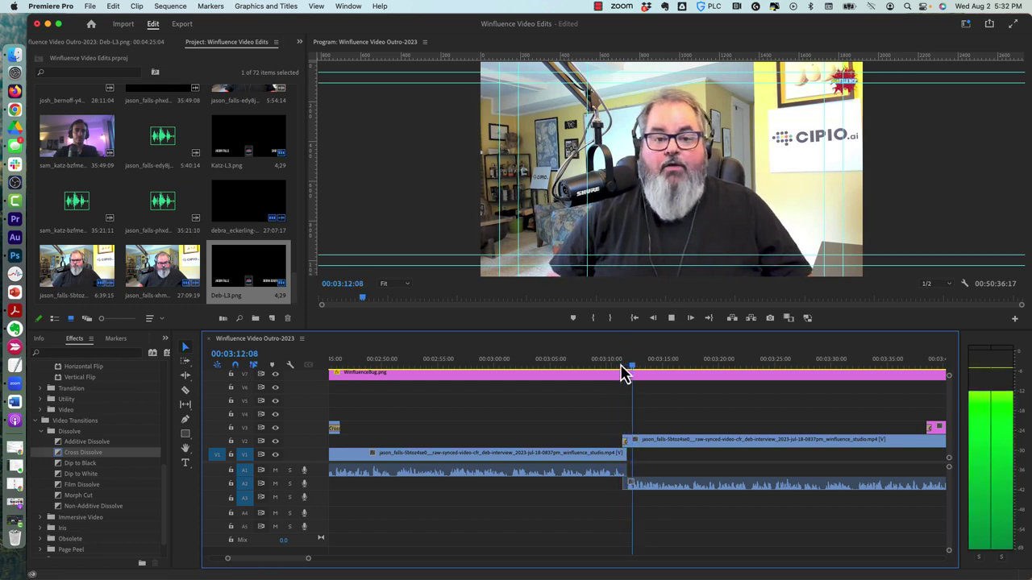
{"action": "key", "text": "space"}
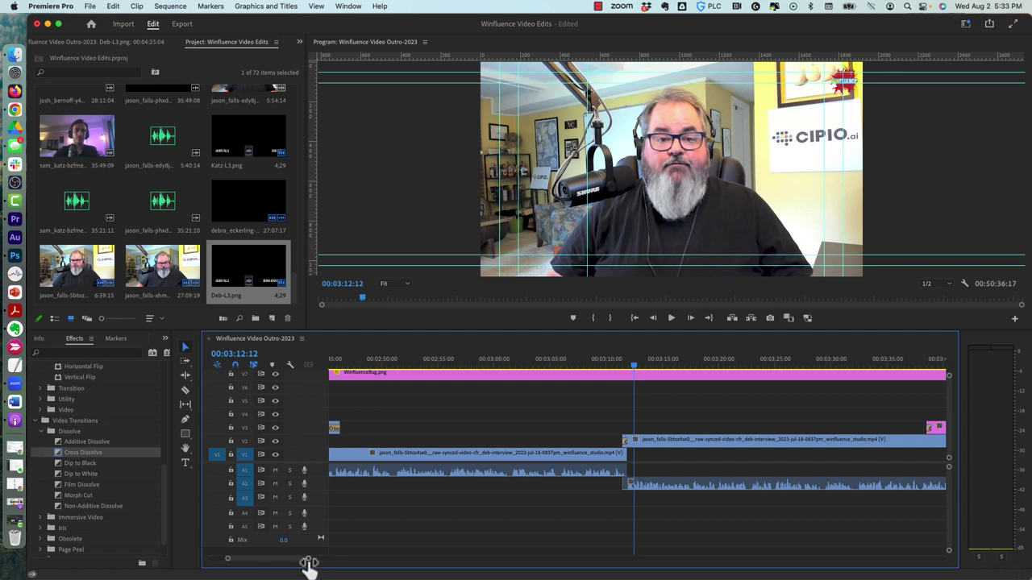
Move the playhead to 00:03:44:03 over the JasonFallsCo-Cipio-L3.png lower third
{"action": "left_click_drag", "start_coordinate": [308, 563], "coordinate": [329, 562]}
{"action": "scroll", "coordinate": [296, 564], "scroll_direction": "right", "scroll_amount": 5}
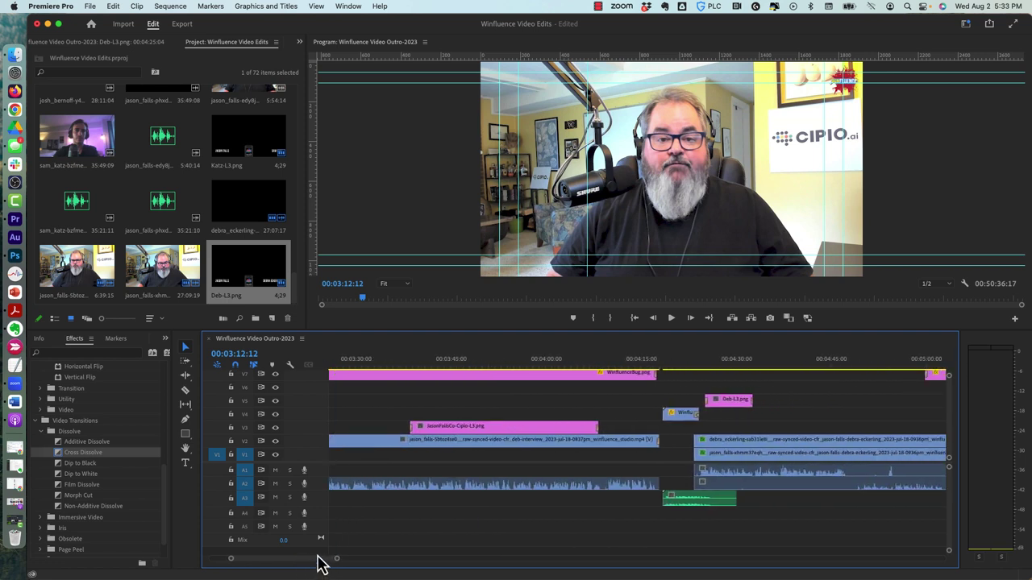
{"action": "left_click", "coordinate": [448, 367]}
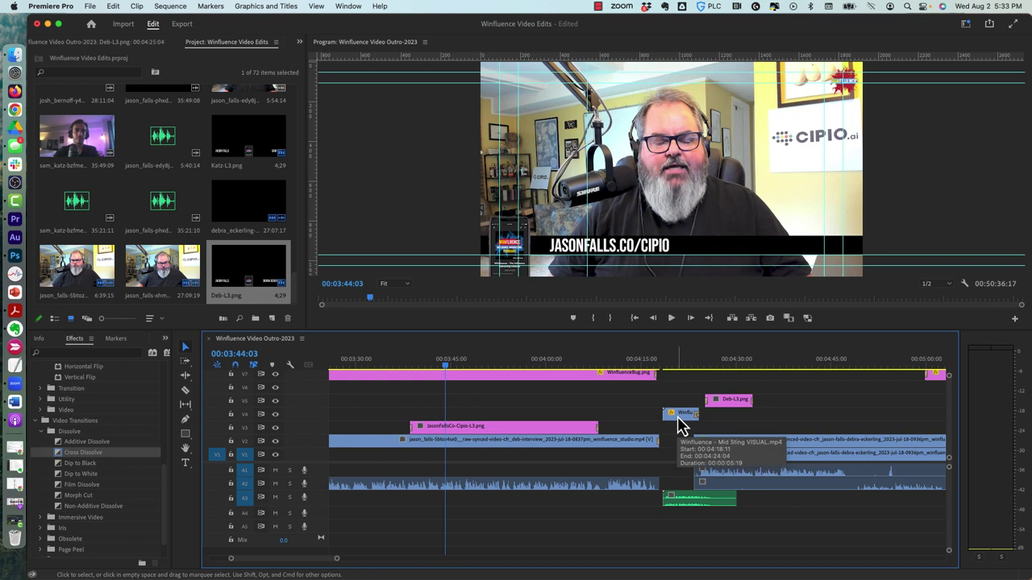
Play from the black gap at 04:18 through the Winfluence mid-roll sting's dissolve
{"action": "left_click", "coordinate": [662, 365]}
{"action": "key", "text": "Left"}
{"action": "key", "text": "Left"}
{"action": "key", "text": "Left"}
{"action": "key", "text": "Left"}
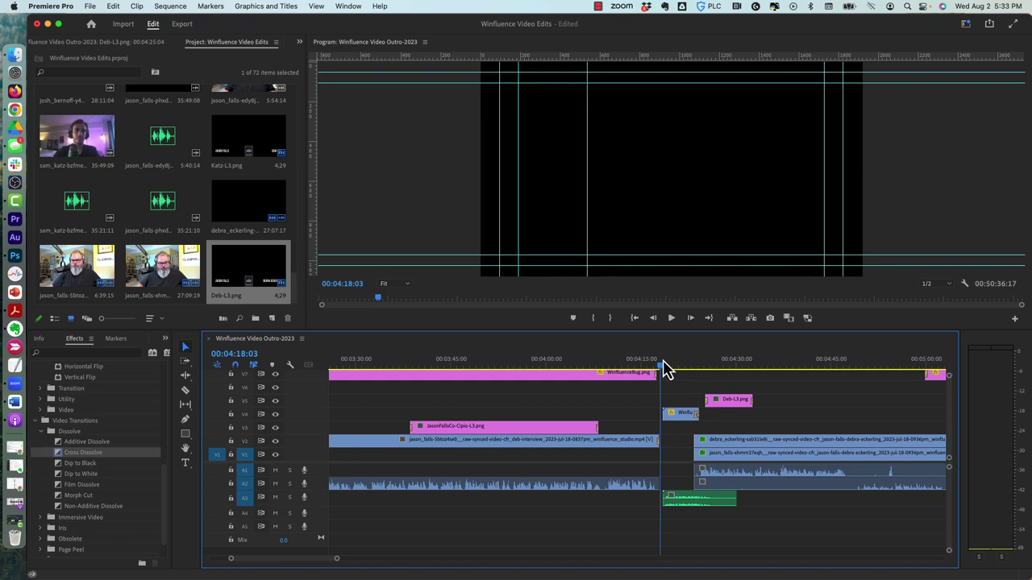
{"action": "key", "text": "space"}
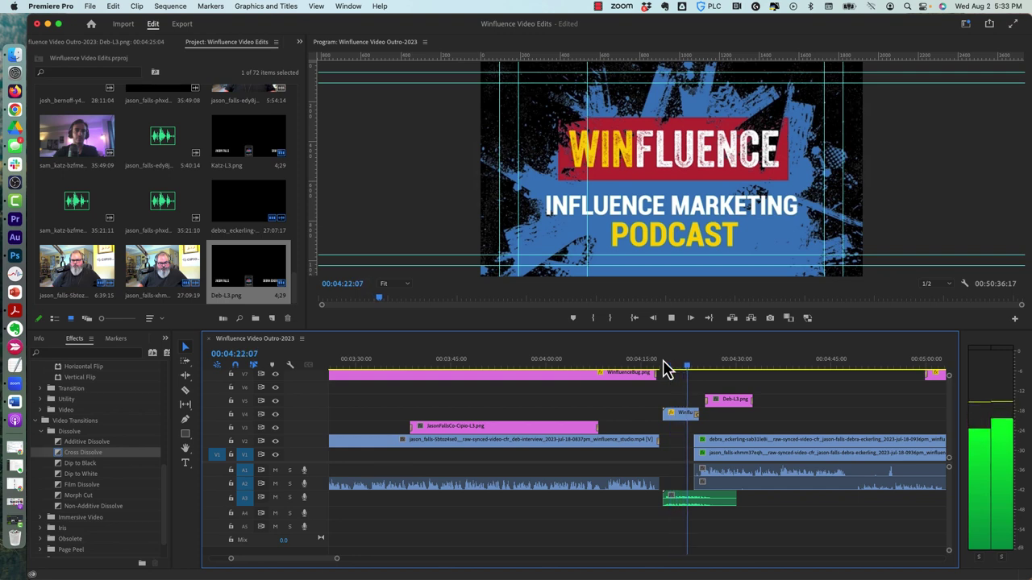
{"action": "key", "text": "space"}
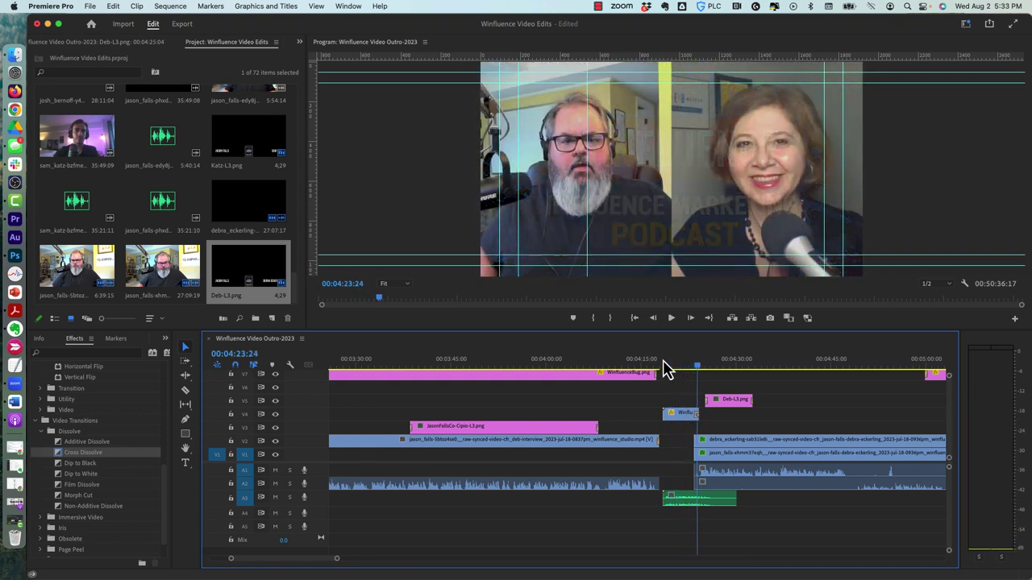
Select the V4 sting clip and its A3 audio, and extend WinfluenceBug's end slightly
{"action": "left_click_drag", "start_coordinate": [701, 377], "coordinate": [686, 375]}
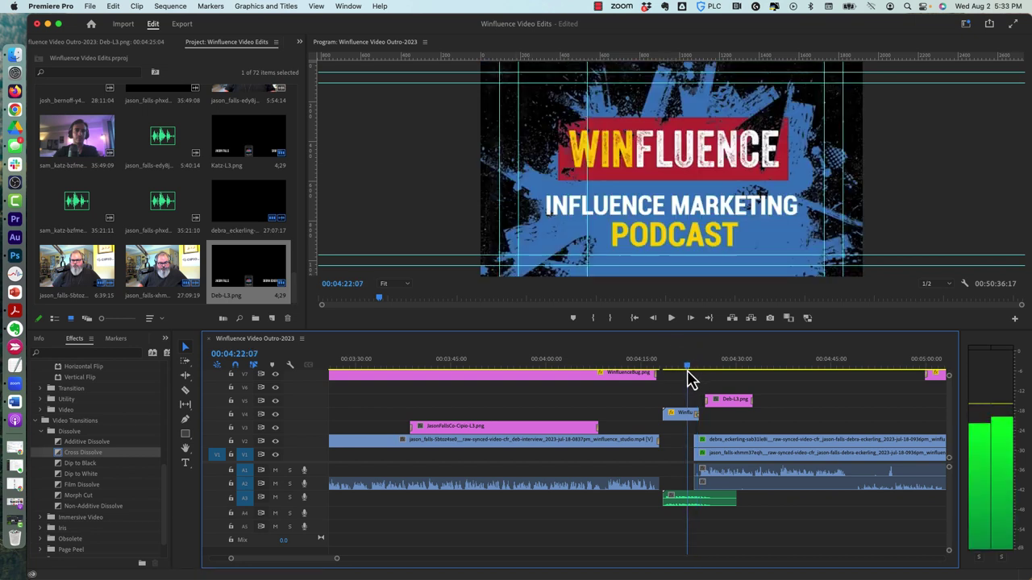
{"action": "left_click", "coordinate": [678, 417]}
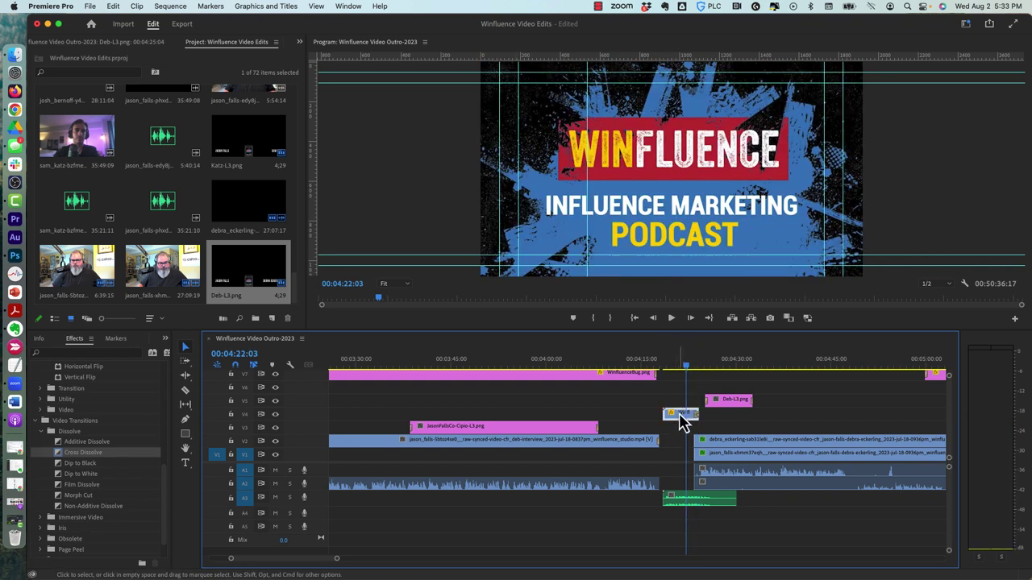
{"action": "left_click", "coordinate": [682, 504]}
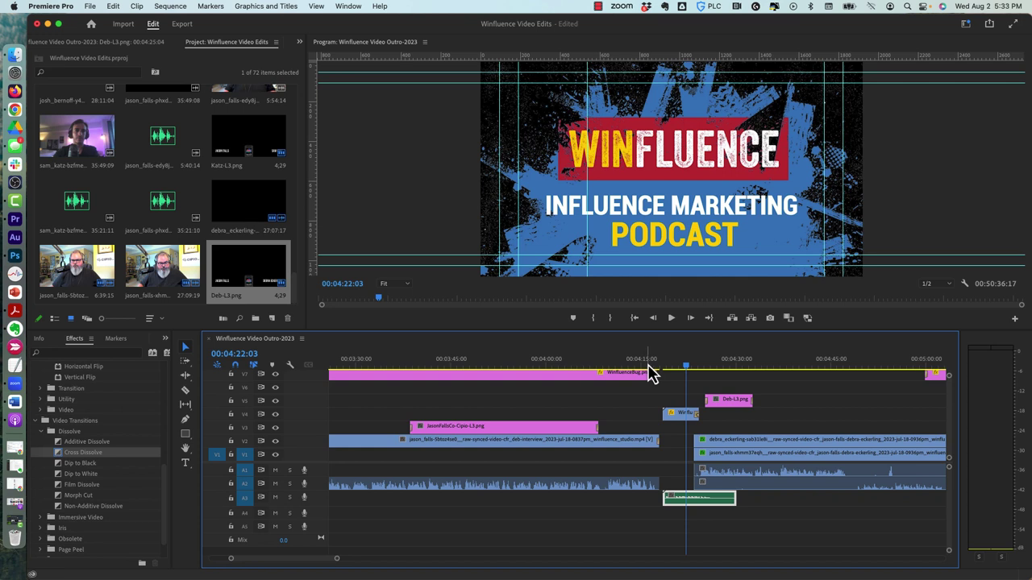
{"action": "mouse_move", "coordinate": [651, 373]}
{"action": "left_mouse_down"}
{"action": "mouse_move", "coordinate": [667, 373]}
{"action": "mouse_move", "coordinate": [661, 387]}
{"action": "mouse_move", "coordinate": [656, 373]}
{"action": "left_mouse_up"}
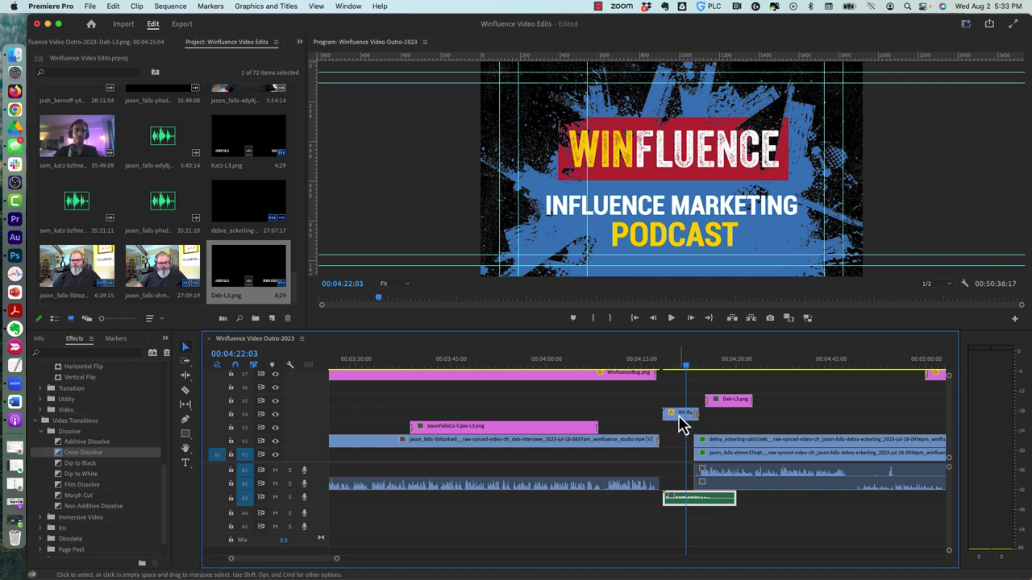
Return to the black frame at 00:04:18:07 and zoom the timeline in around the sting
{"action": "left_click", "coordinate": [662, 366]}
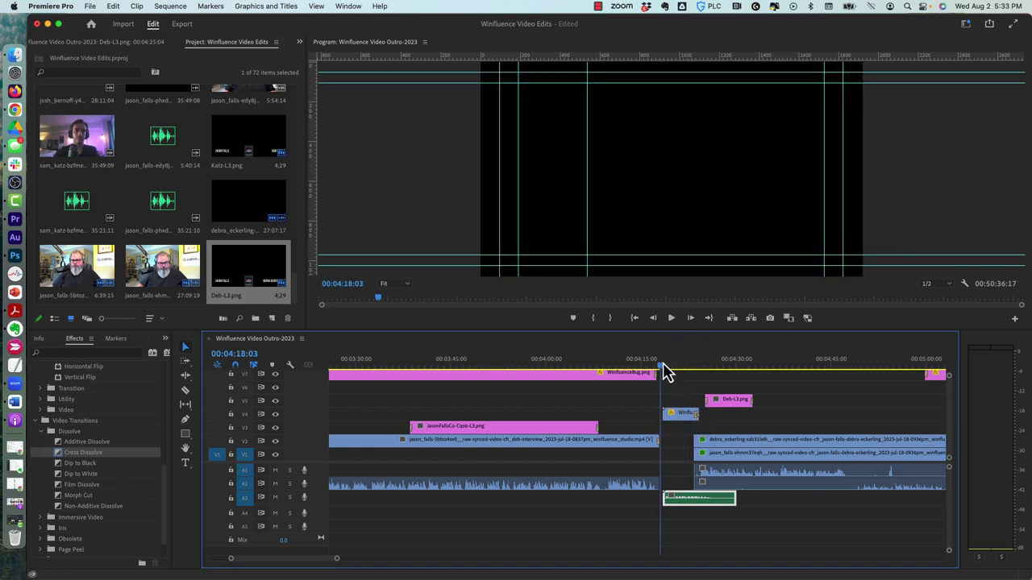
{"action": "left_click_drag", "start_coordinate": [662, 366], "coordinate": [664, 367]}
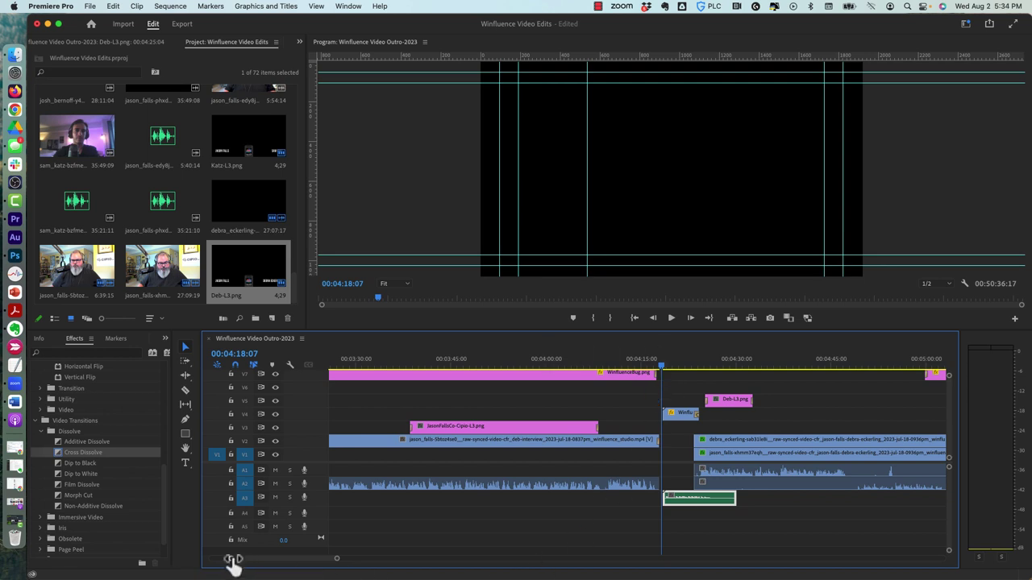
{"action": "left_click_drag", "start_coordinate": [230, 559], "coordinate": [247, 558]}
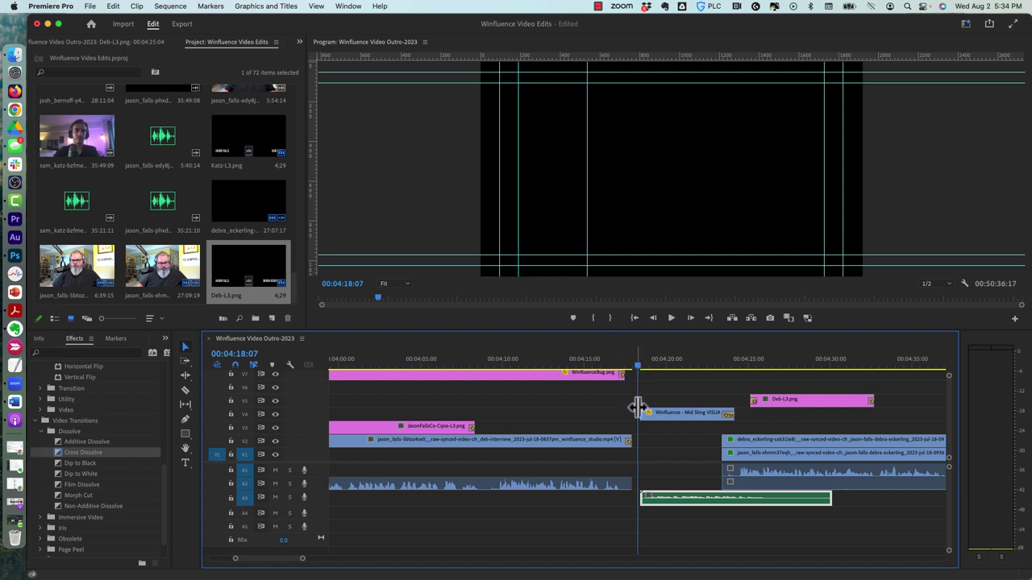
Play from 00:04:15:16 through the sting into the split screen, stopping near 00:04:37:08
{"action": "left_click", "coordinate": [596, 367]}
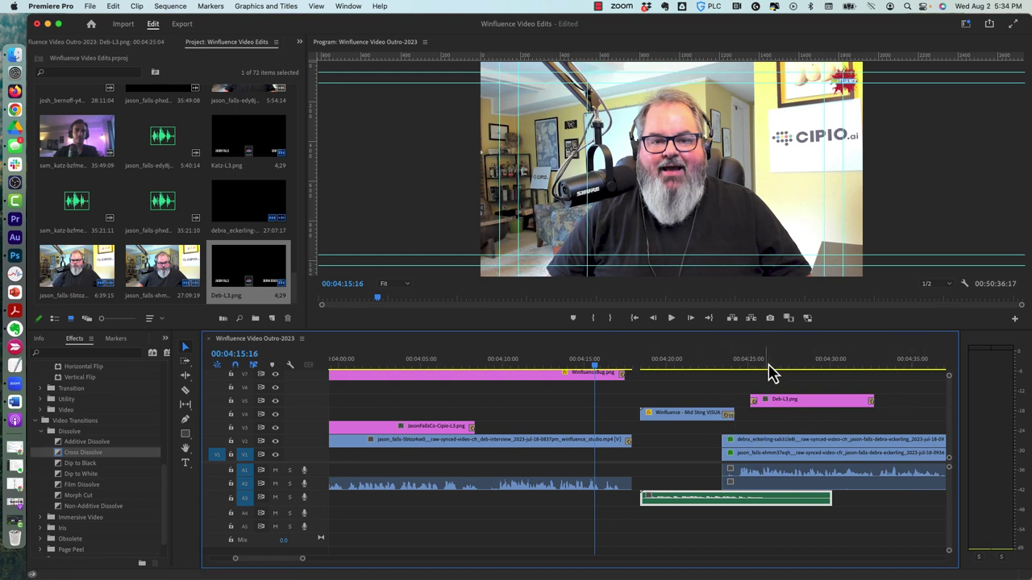
{"action": "key", "text": "space"}
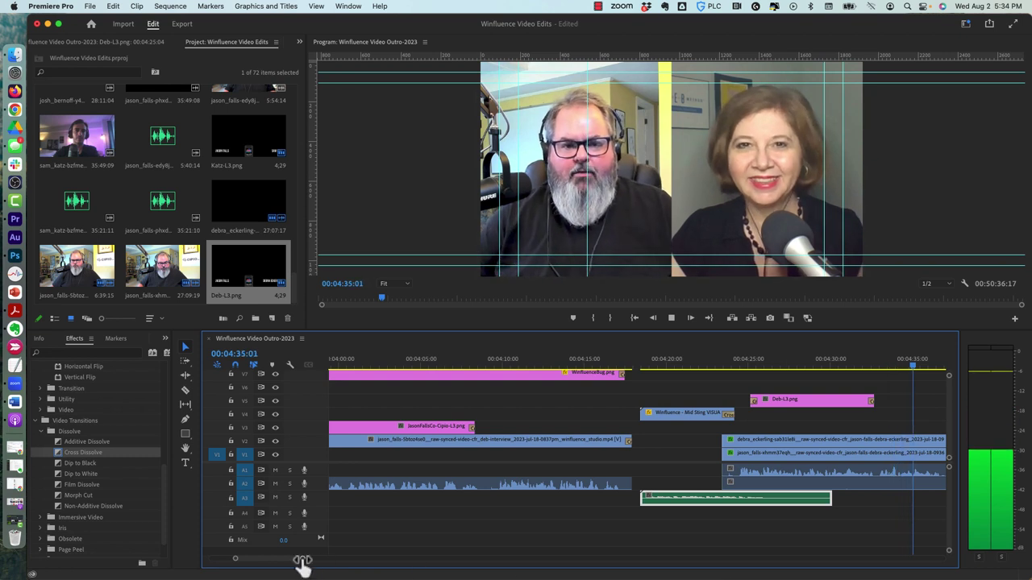
{"action": "left_click_drag", "start_coordinate": [302, 560], "coordinate": [331, 563]}
{"action": "key", "text": "space"}
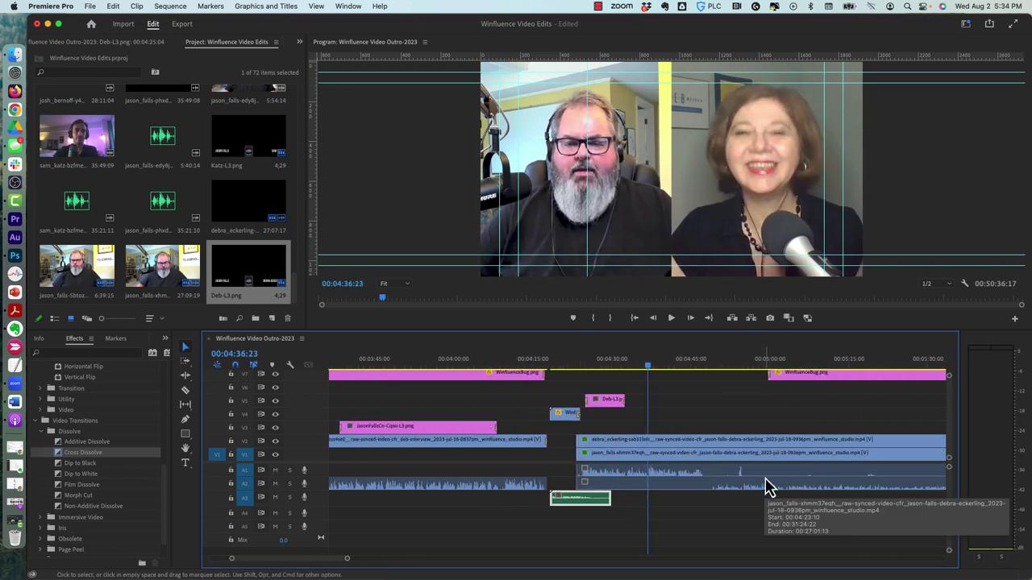
{"action": "key", "text": "space"}
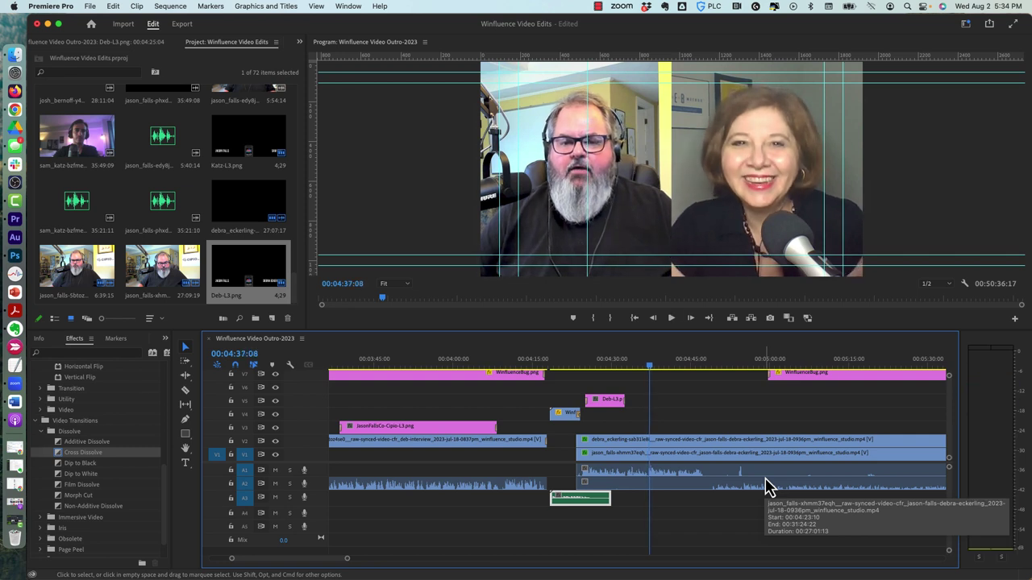